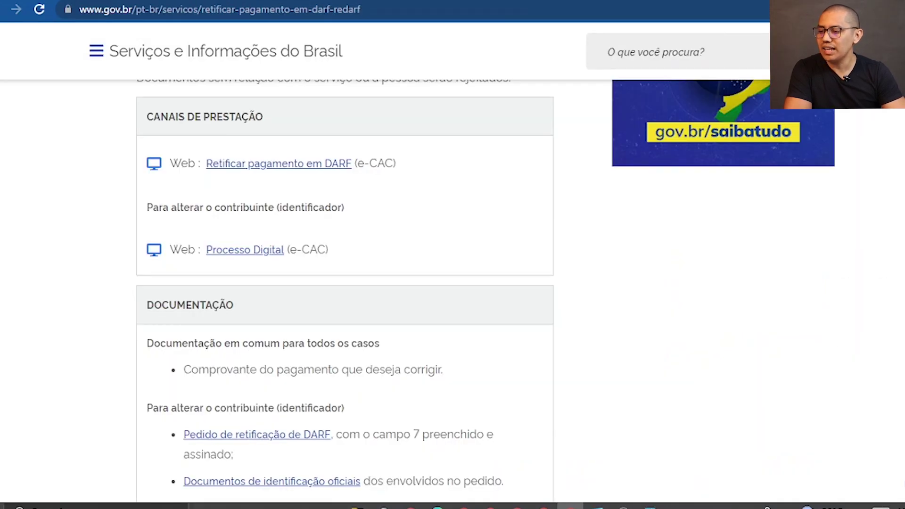
Review the REDARF service page's description of correctable fields, the payment rectification instructions, the service channels and the required documentation.
scroll(344, 283, "up", 15)
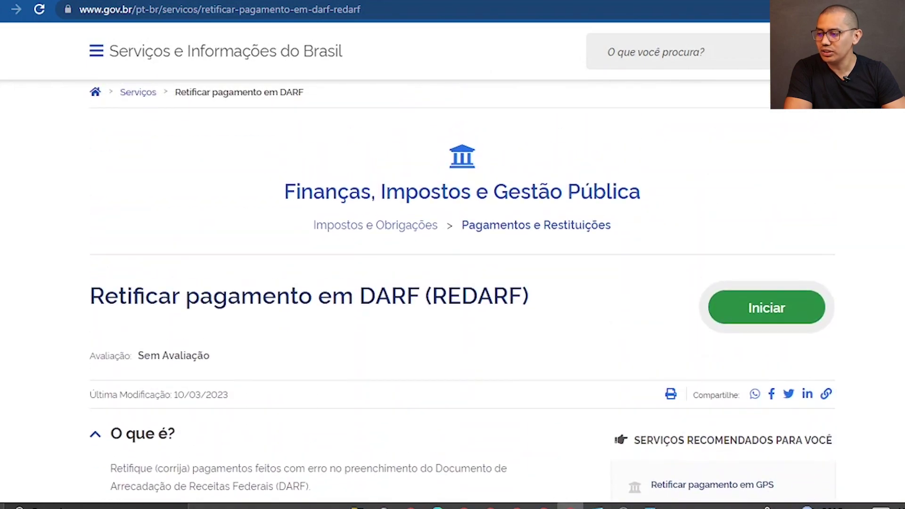
scroll(417, 263, "down", 3)
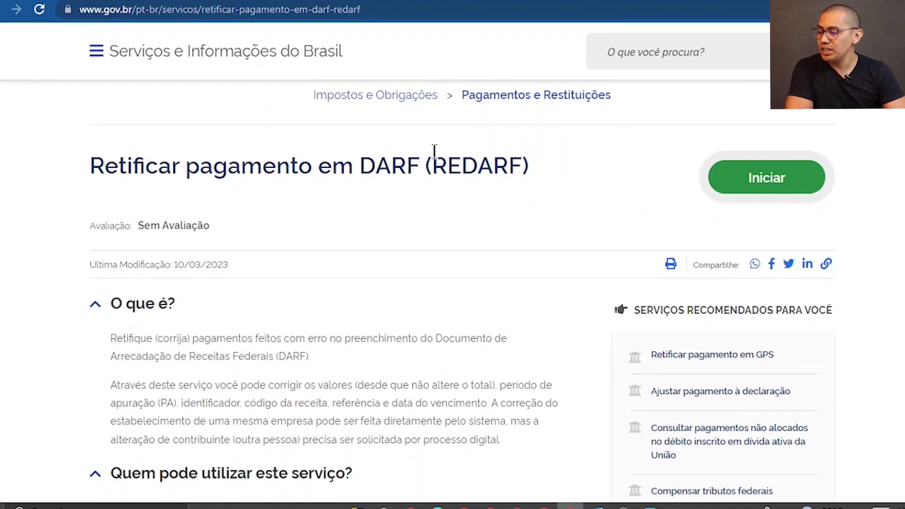
scroll(226, 193, "down", 4)
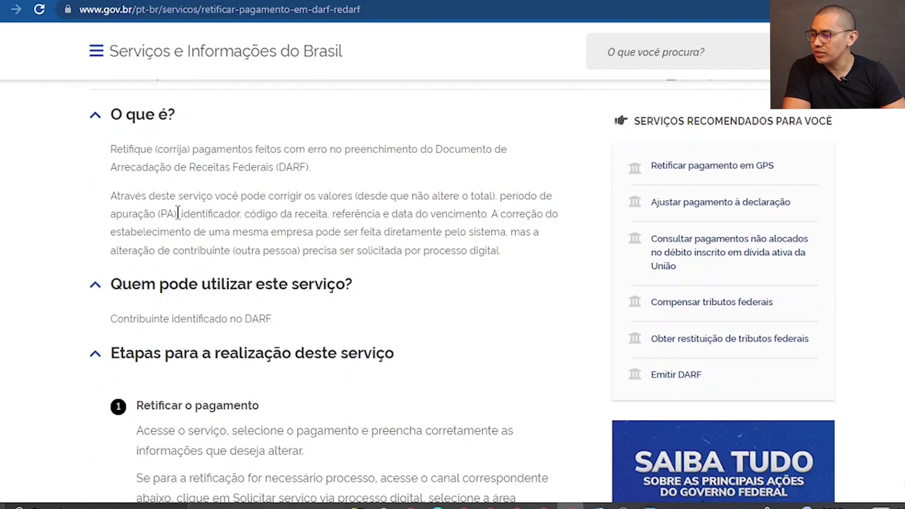
left_click_drag(302, 195, 340, 196)
left_click_drag(473, 196, 528, 198)
left_click_drag(182, 214, 419, 210)
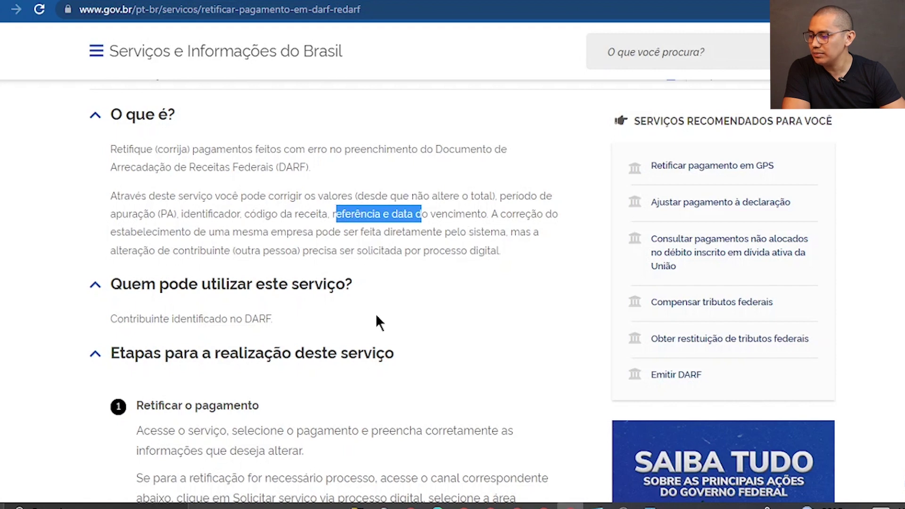
scroll(283, 236, "down", 6)
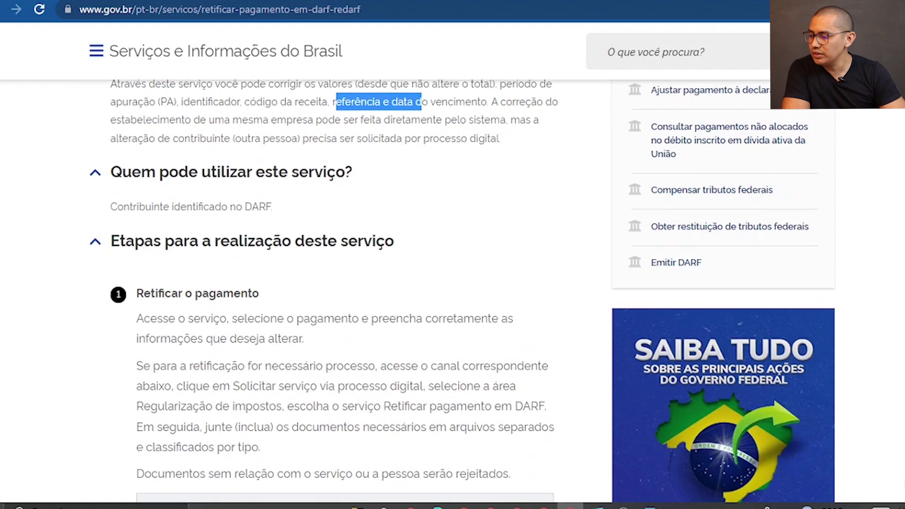
left_click_drag(136, 128, 281, 257)
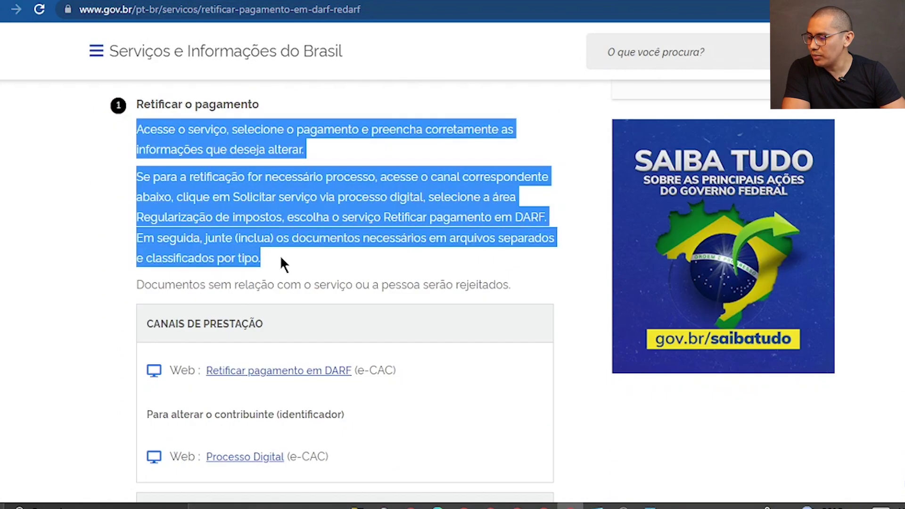
left_click(19, 261)
scroll(344, 283, "down", 3)
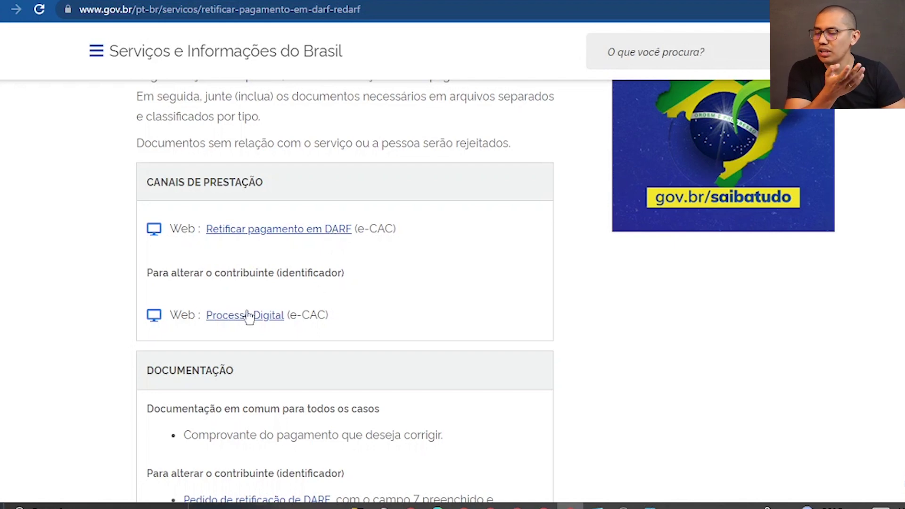
scroll(345, 290, "down", 5)
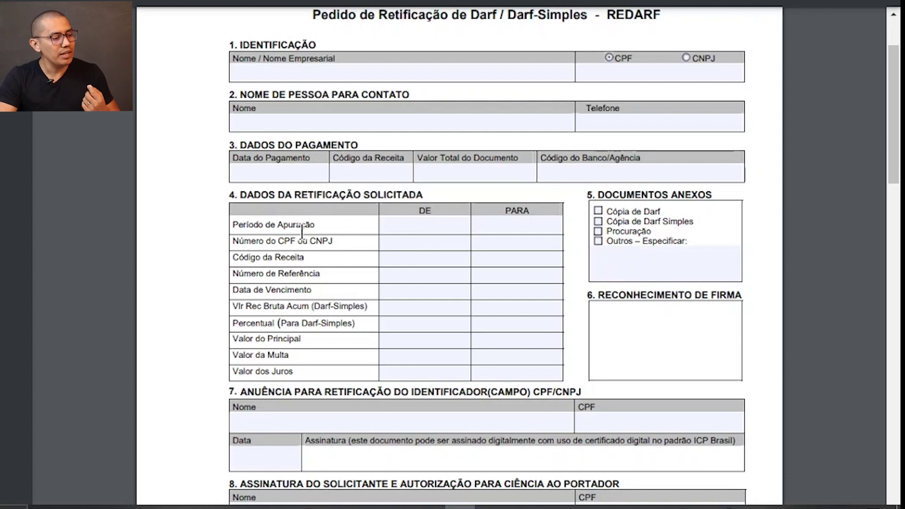
Fill in the Período de Apuração correction on the REDARF form, from 30/04/2023 to 31/05/2023.
left_click(403, 228)
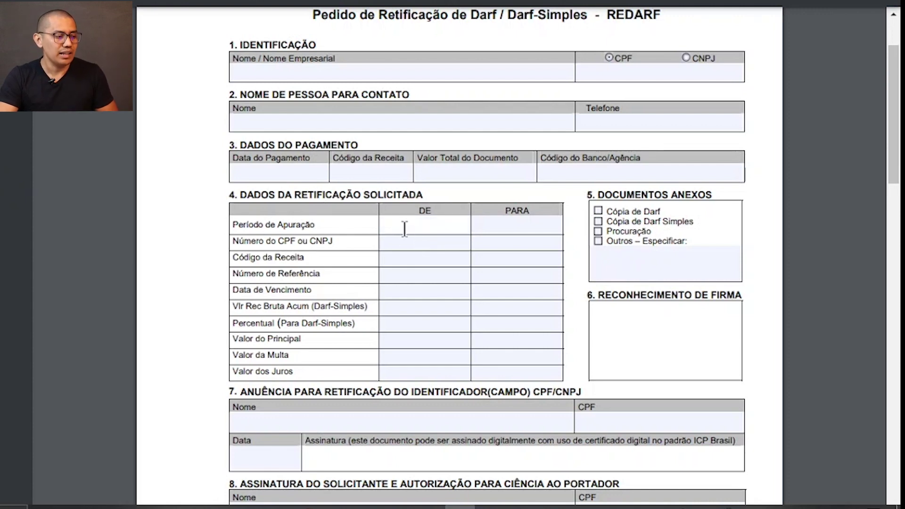
type("30/04/2023")
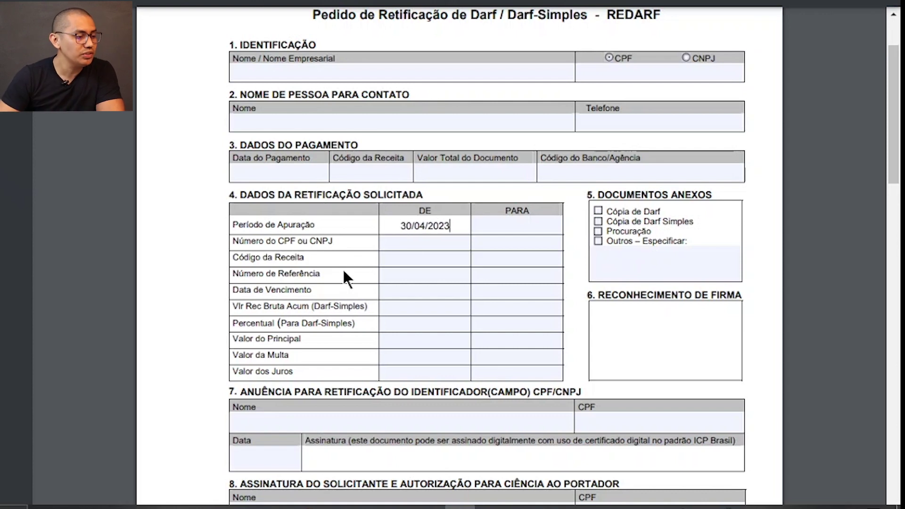
left_click(496, 224)
type("31/05/2023")
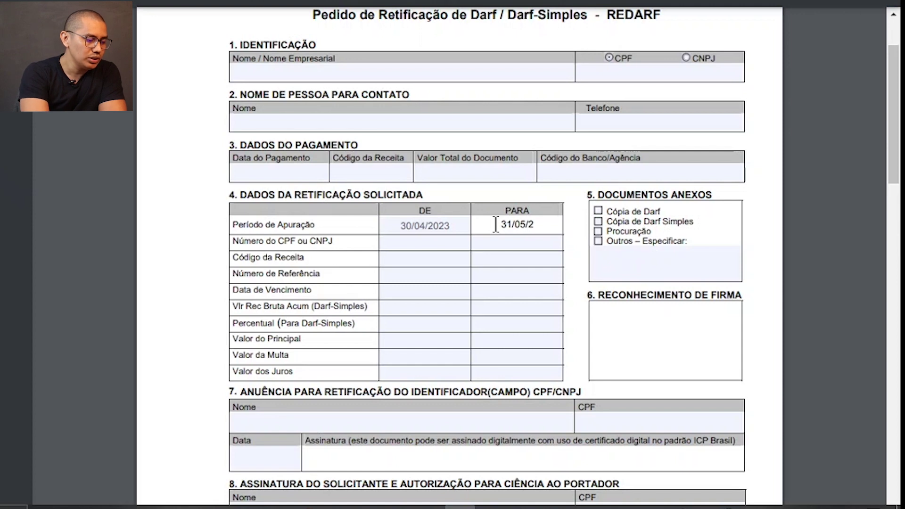
Mark Cópia de Darf, Procuração and Outros as attached documents on the REDARF form.
left_click(596, 211)
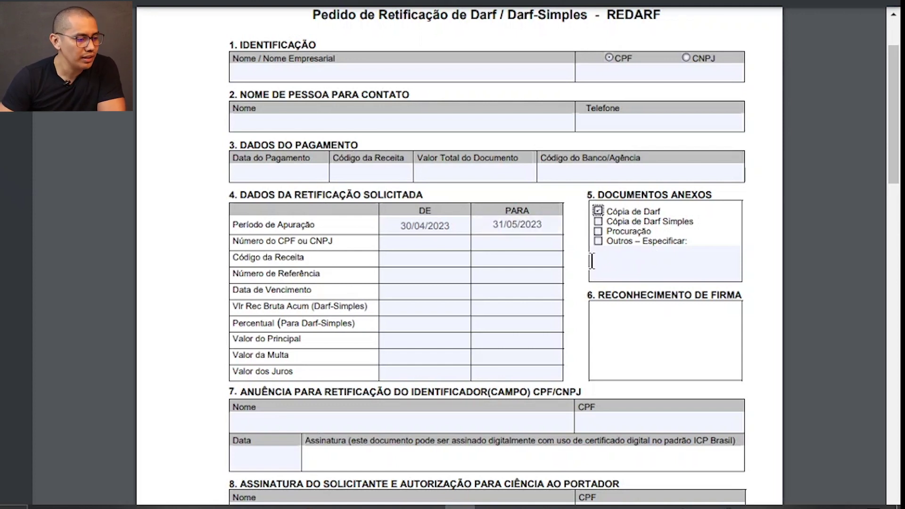
left_click(597, 231)
left_click(597, 242)
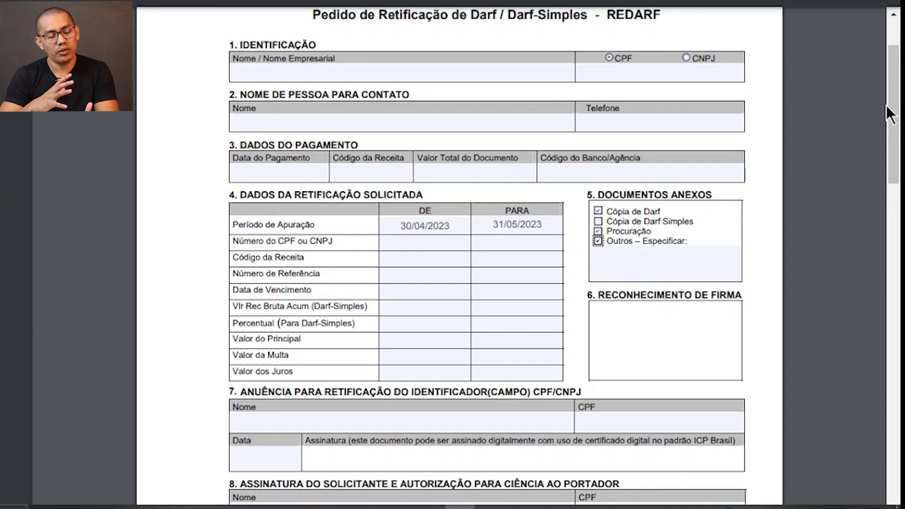
Review the form's remaining sections and filling instructions, and the service page's information on tracking the rectification result.
left_click_drag(886, 105, 886, 163)
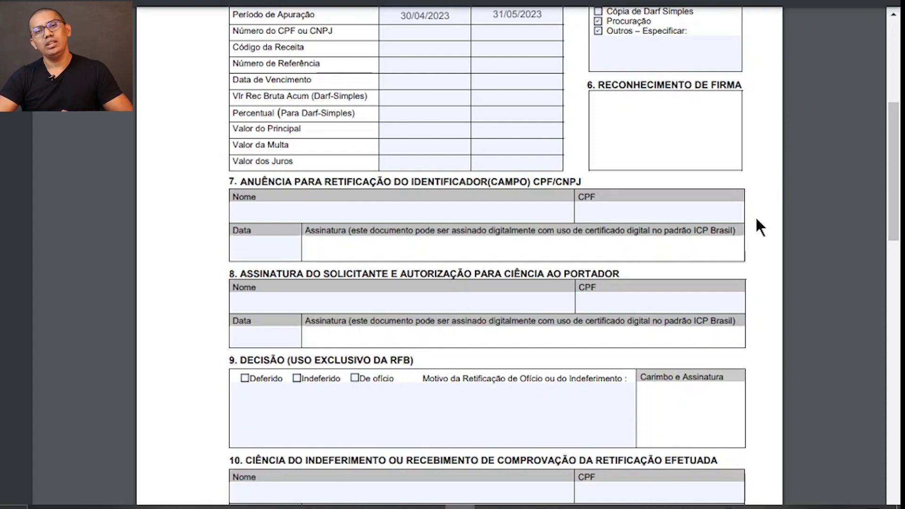
left_click_drag(891, 167, 717, 384)
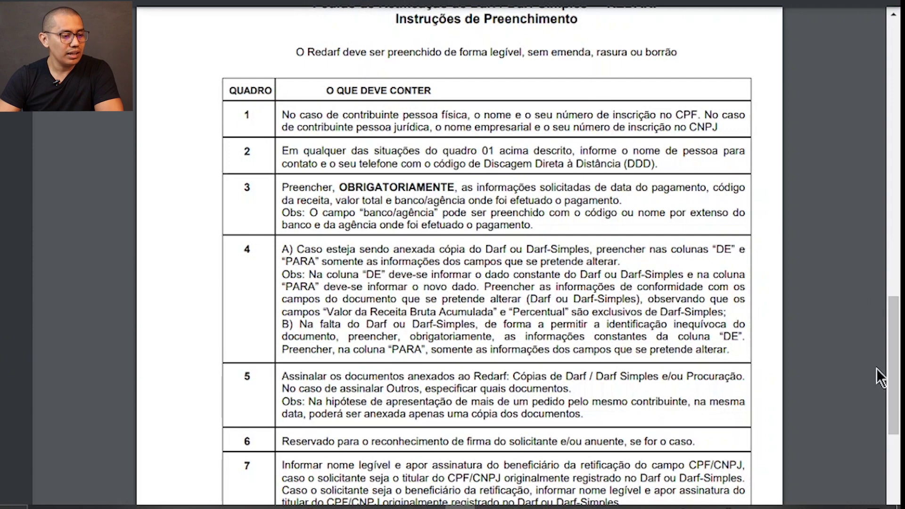
left_click_drag(893, 369, 893, 116)
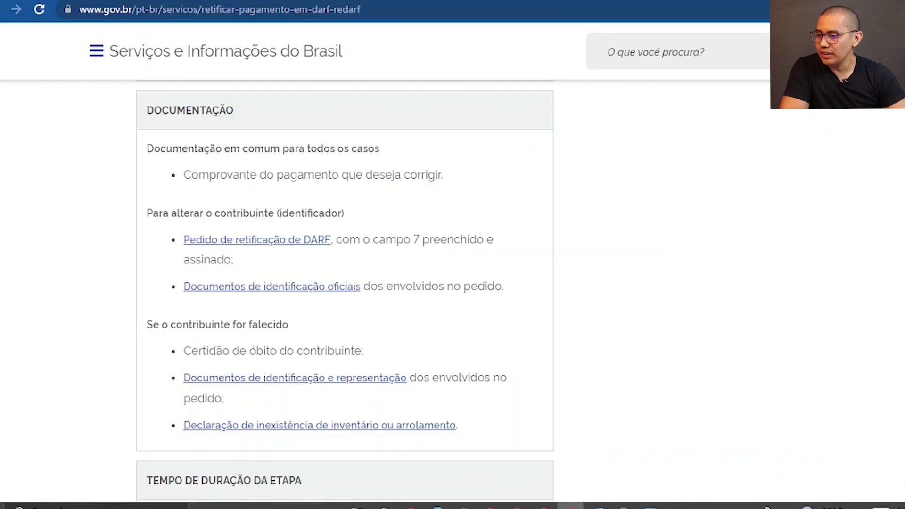
scroll(344, 283, "down", 10)
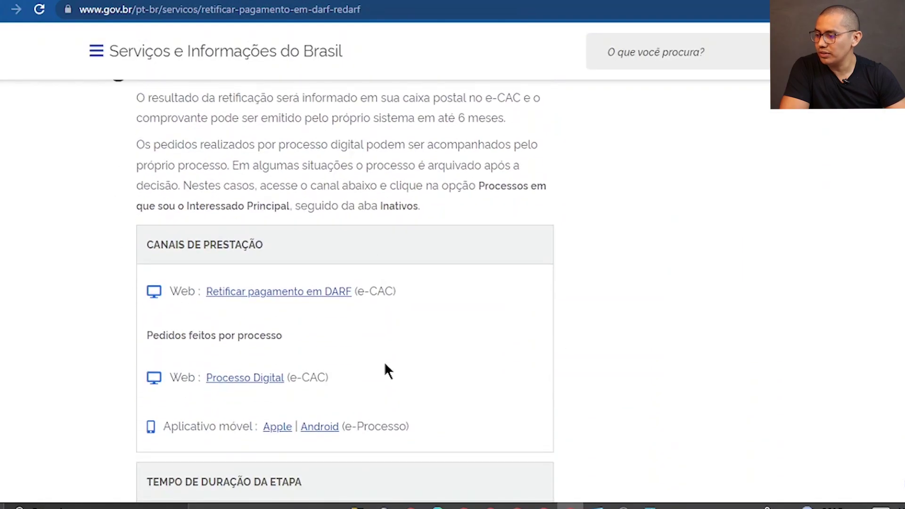
scroll(571, 443, "down", 3)
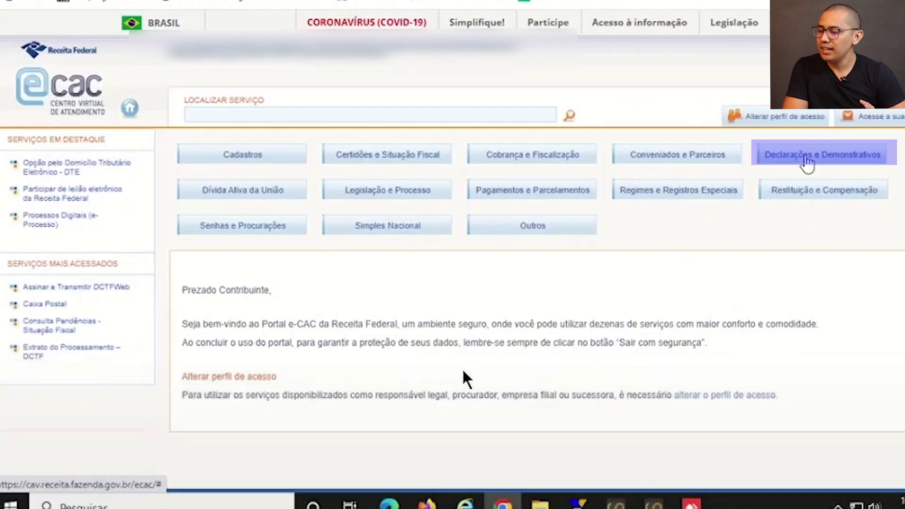
Open Assinar e Transmitir DCTFWeb under Declarações e Demonstrativos in e-CAC and complete the human verification to reach the declarations list.
left_click(807, 160)
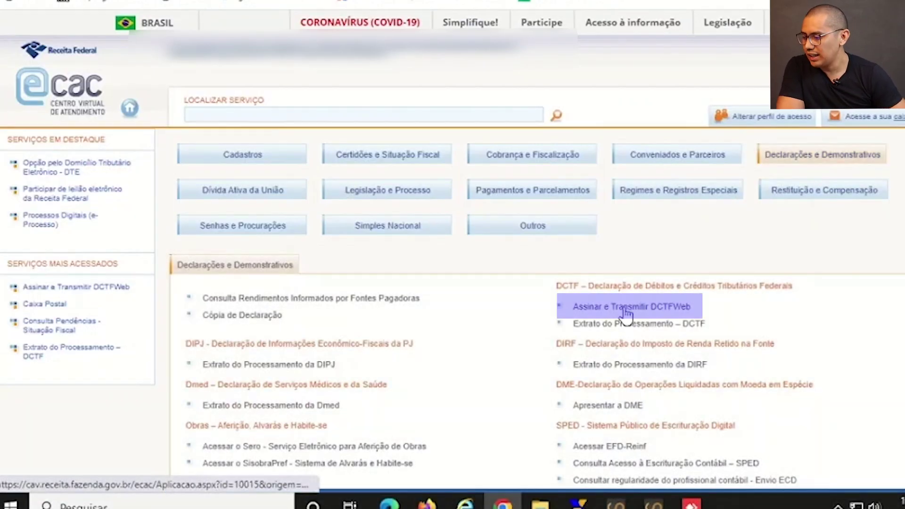
left_click(626, 309)
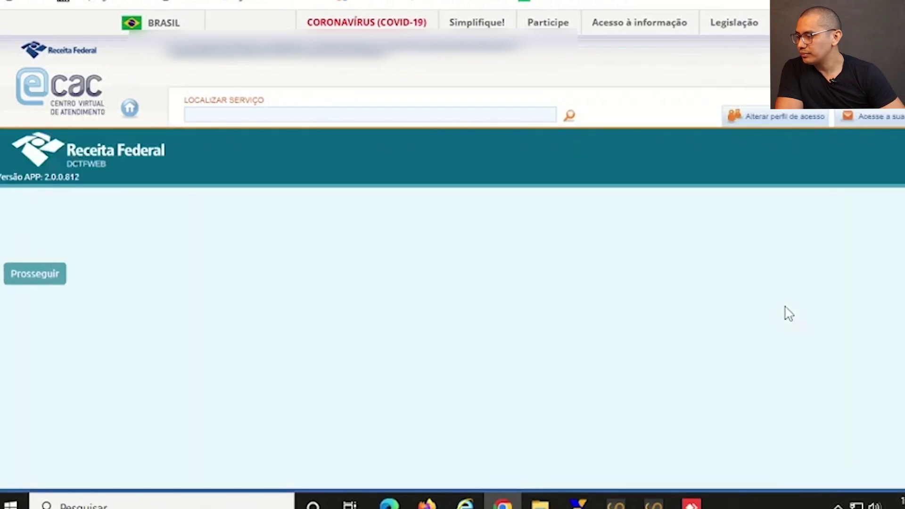
left_click(24, 229)
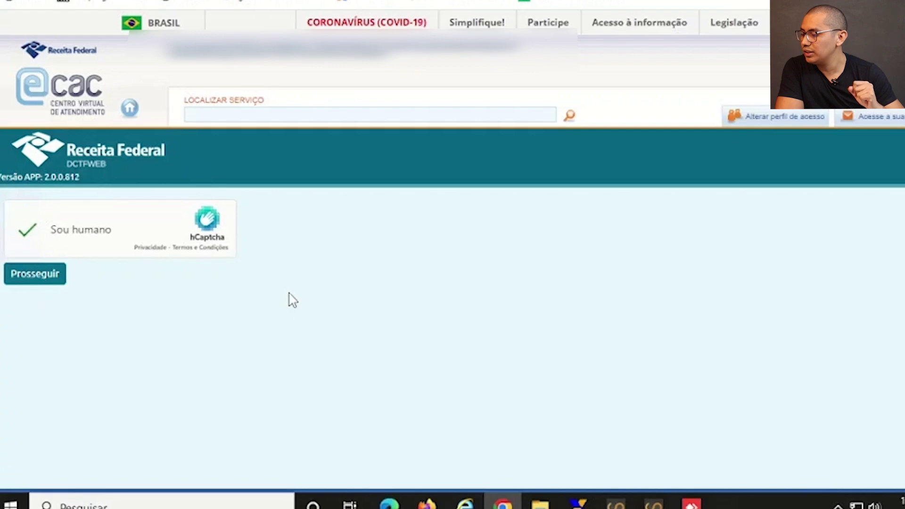
left_click(42, 278)
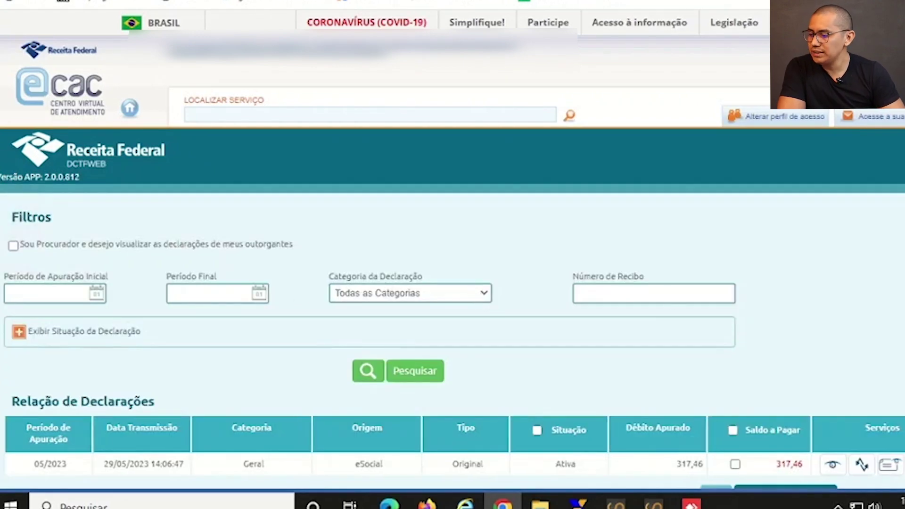
Open the 05/2023 declaration and deduct the confirmed previous payment generated on 27/04/2023 from its balance due.
left_click(832, 464)
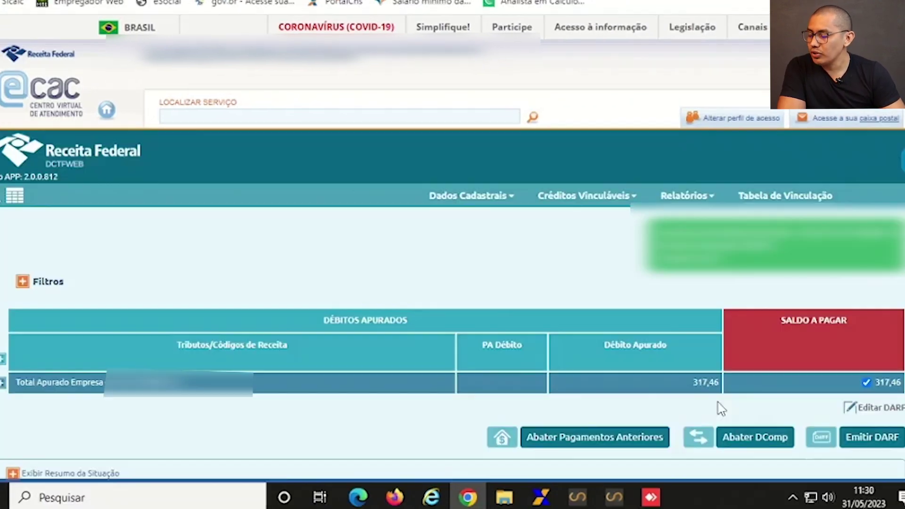
left_click(642, 439)
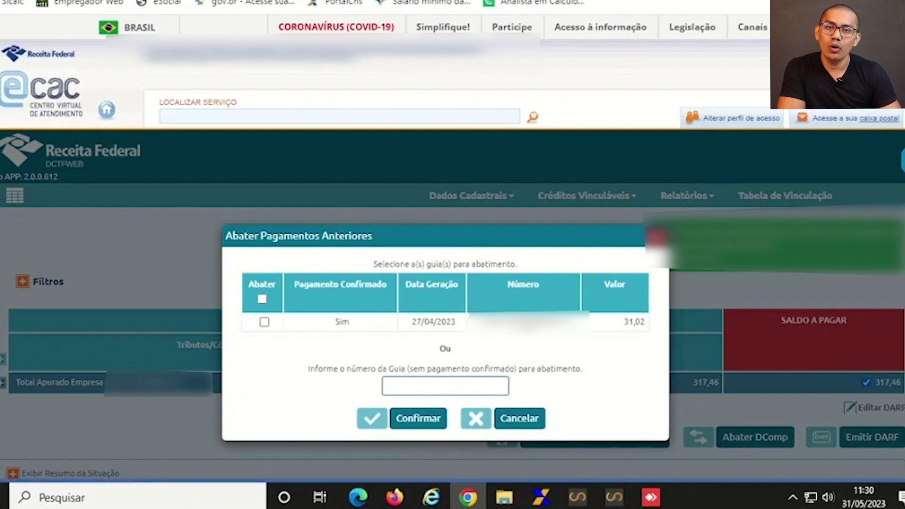
left_click(263, 299)
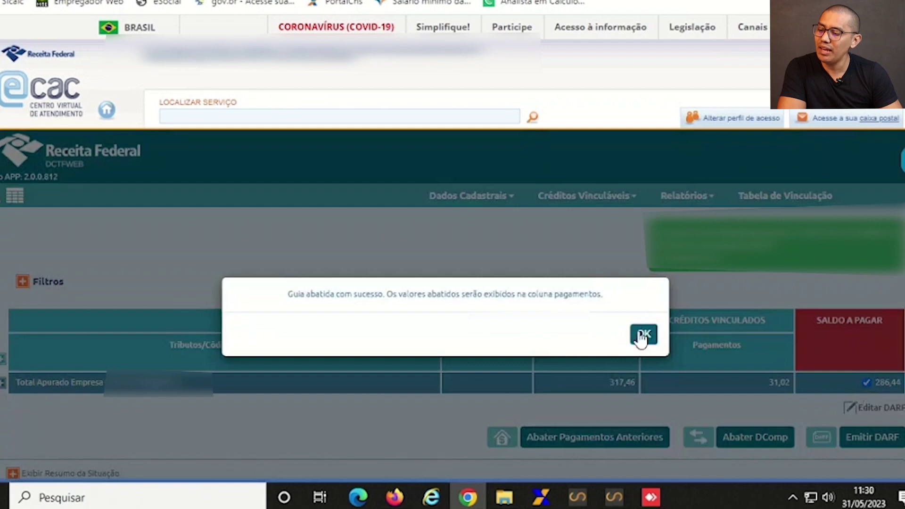
left_click(642, 335)
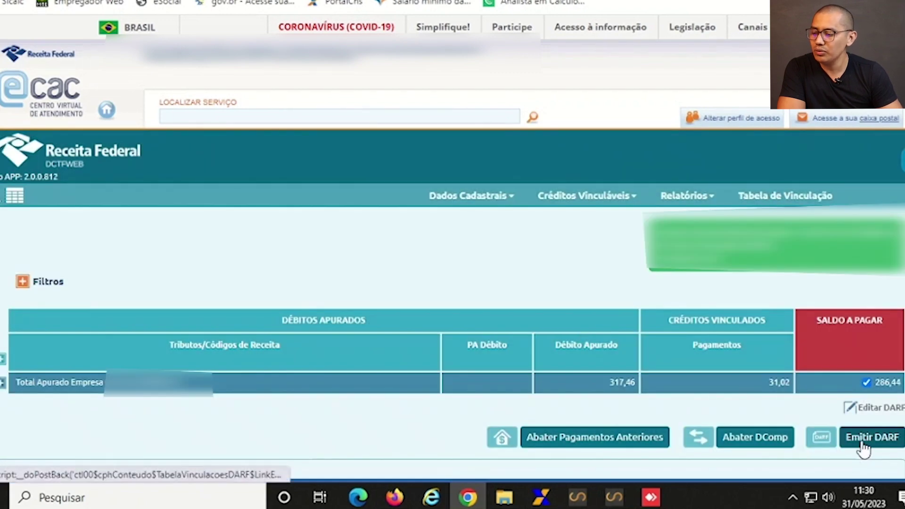